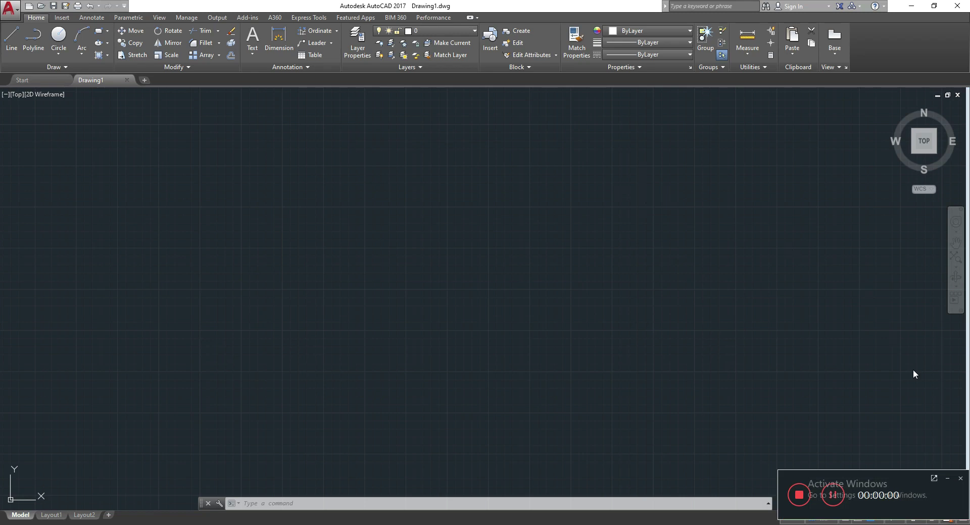
- Draw a 5-sided regular polygon inscribed in a circle, placing its centre and a vertex on the canvas
{"action": "left_click", "coordinate": [947, 479]}
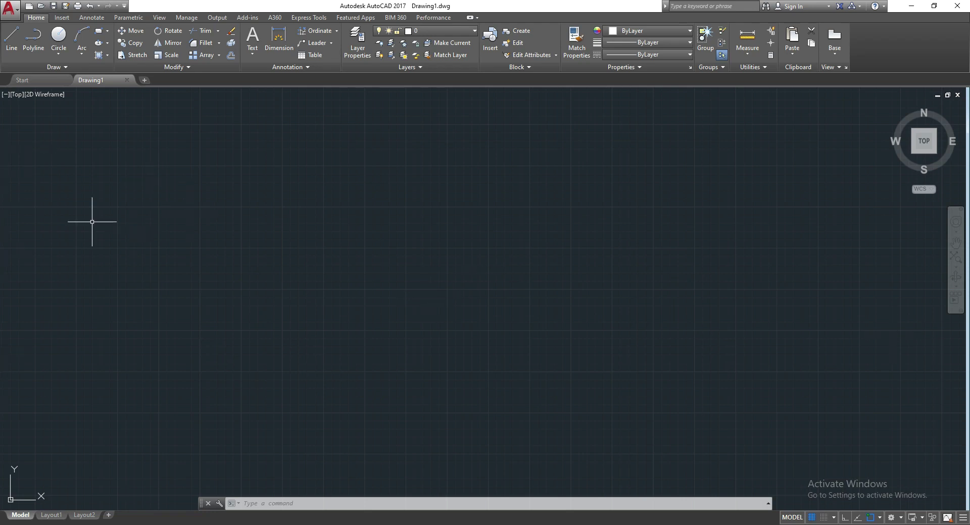
{"action": "left_click", "coordinate": [99, 31]}
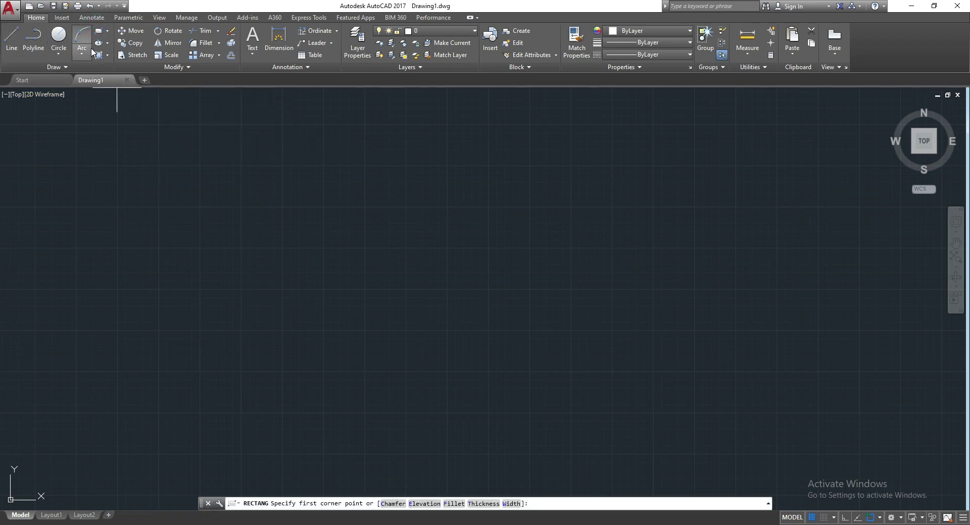
{"action": "left_click", "coordinate": [108, 28]}
{"action": "left_click", "coordinate": [105, 56]}
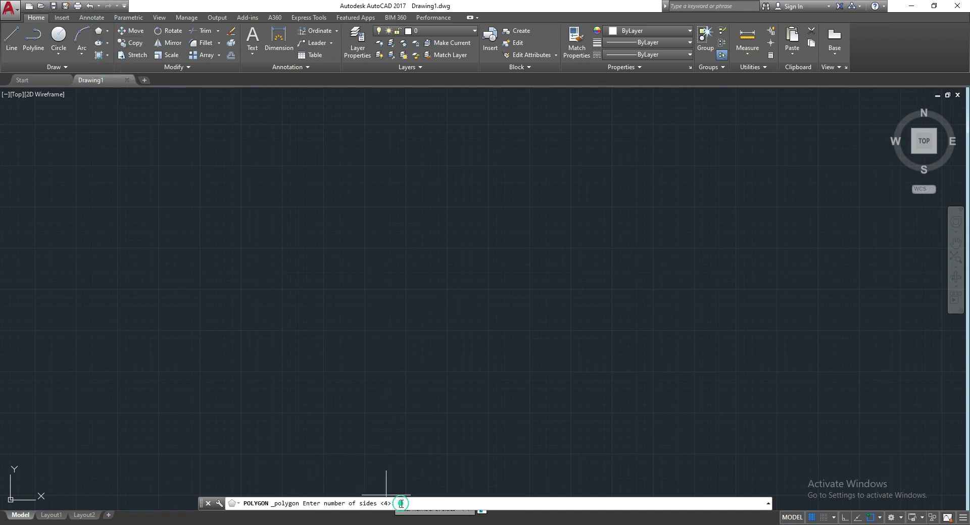
{"action": "type", "text": "5"}
{"action": "key", "text": "Return"}
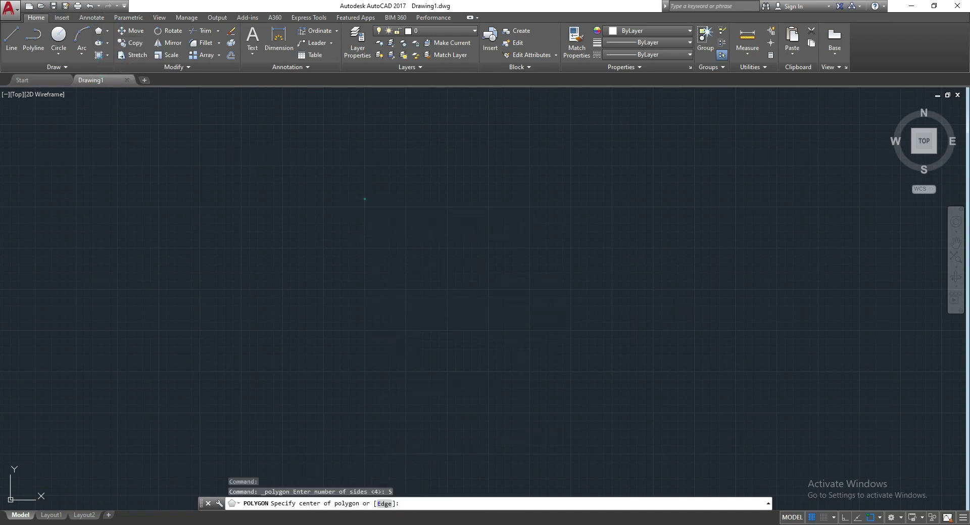
{"action": "left_click", "coordinate": [365, 199]}
{"action": "left_click", "coordinate": [423, 226]}
{"action": "left_click", "coordinate": [330, 245]}
{"action": "scroll", "coordinate": [380, 158], "scroll_direction": "up", "scroll_amount": 2}
{"action": "middle_click_drag", "start_coordinate": [379, 147], "coordinate": [372, 184]}
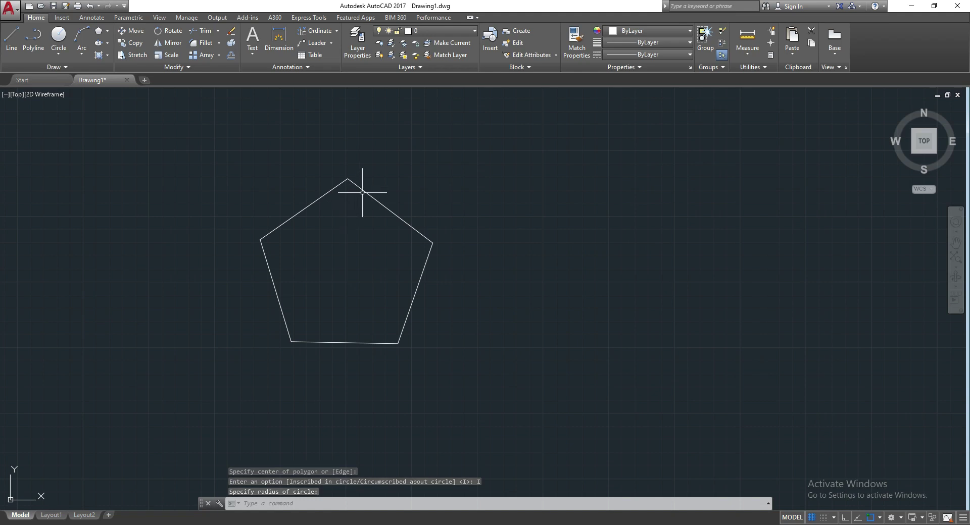
- Scale the pentagon by a factor of 1.5 about its lower-left vertex
{"action": "left_click", "coordinate": [162, 57]}
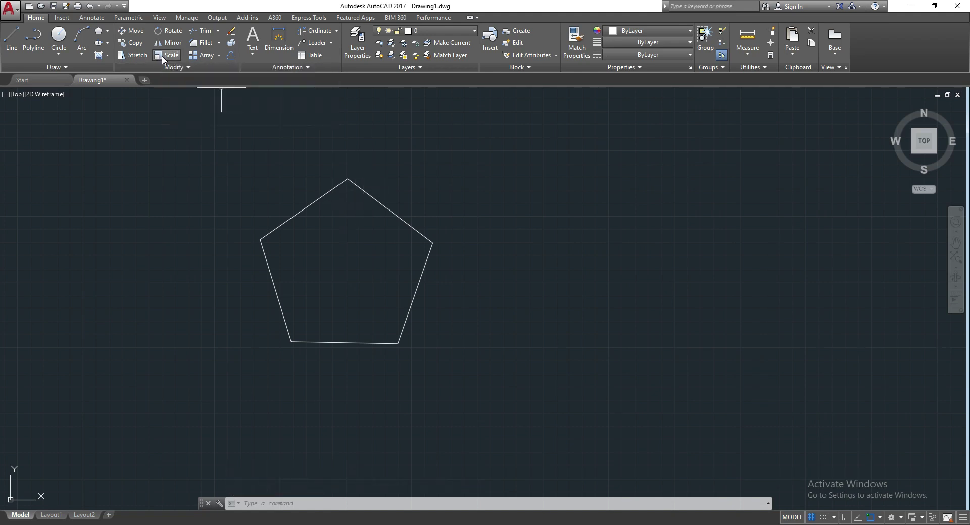
{"action": "left_click", "coordinate": [334, 186]}
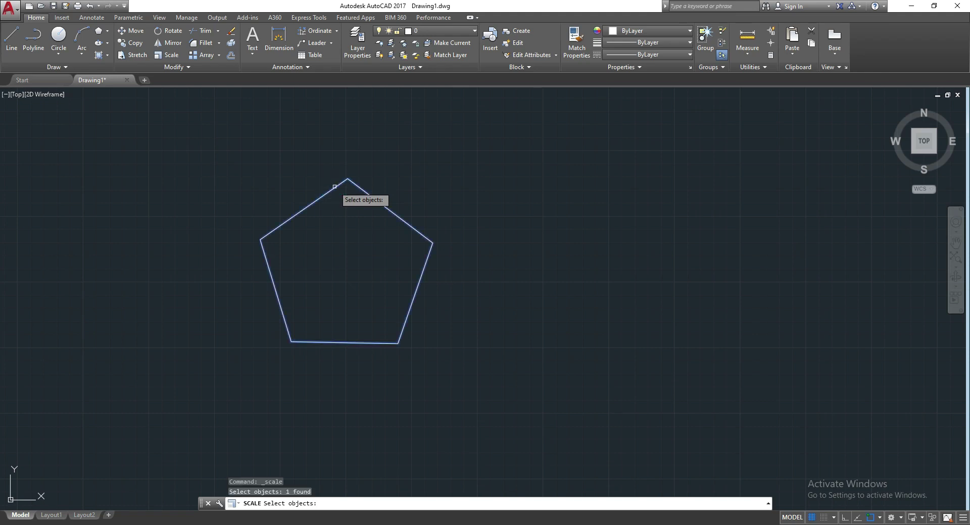
{"action": "key", "text": "Return"}
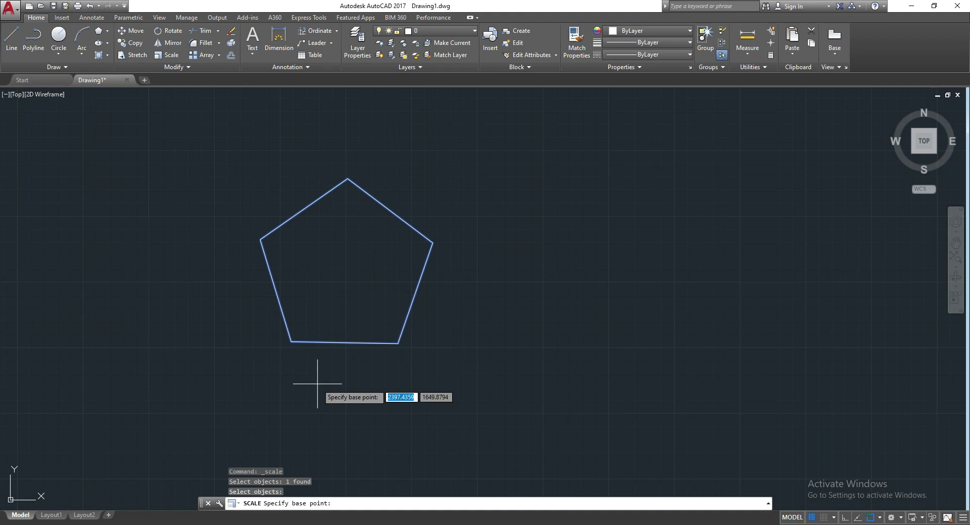
{"action": "left_click", "coordinate": [292, 342]}
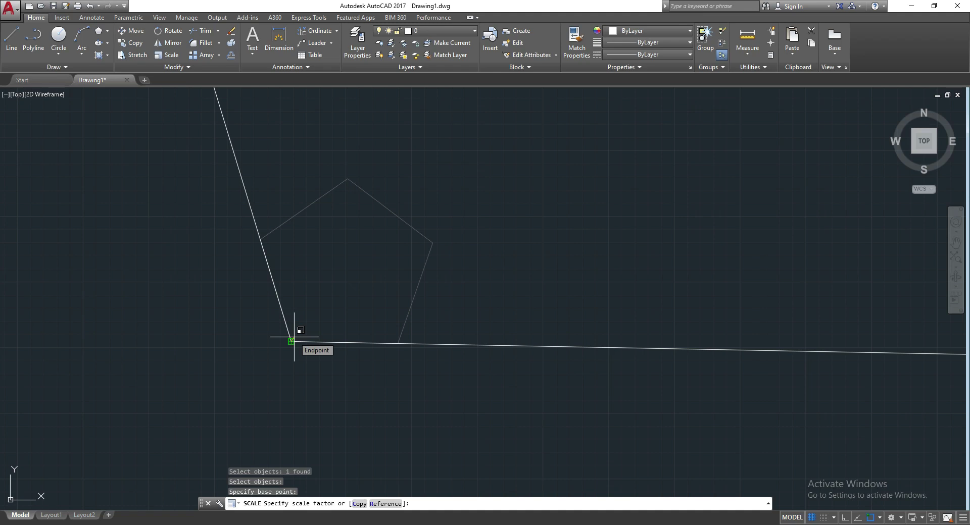
{"action": "type", "text": "1.5"}
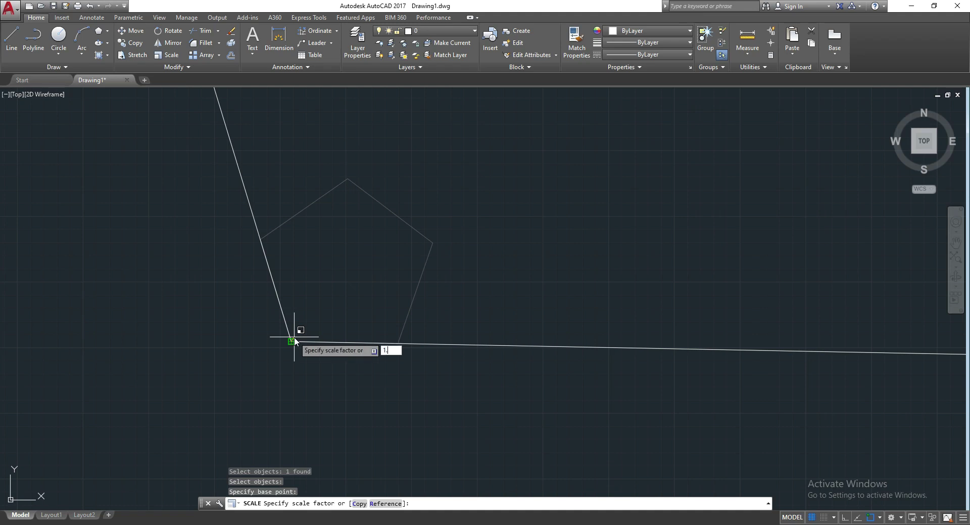
{"action": "key", "text": "Return"}
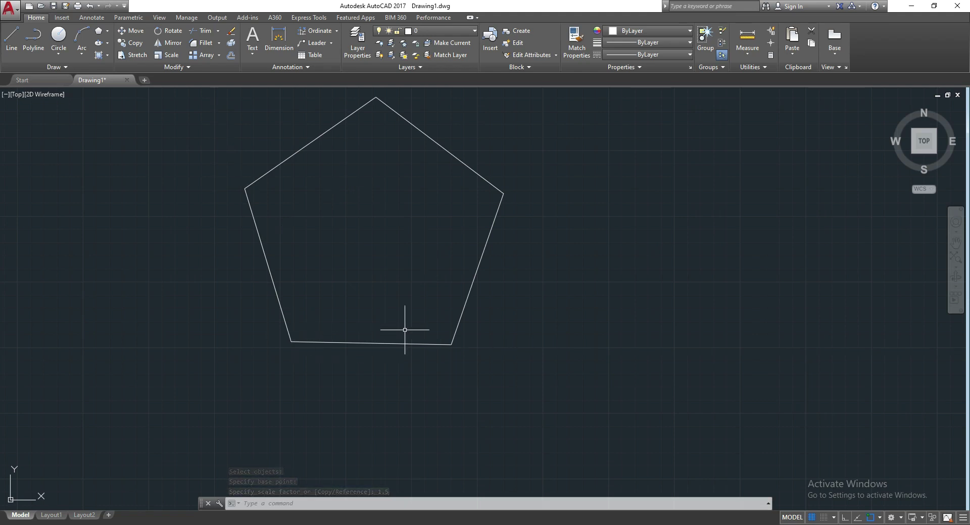
{"action": "middle_click_drag", "start_coordinate": [404, 330], "coordinate": [374, 382]}
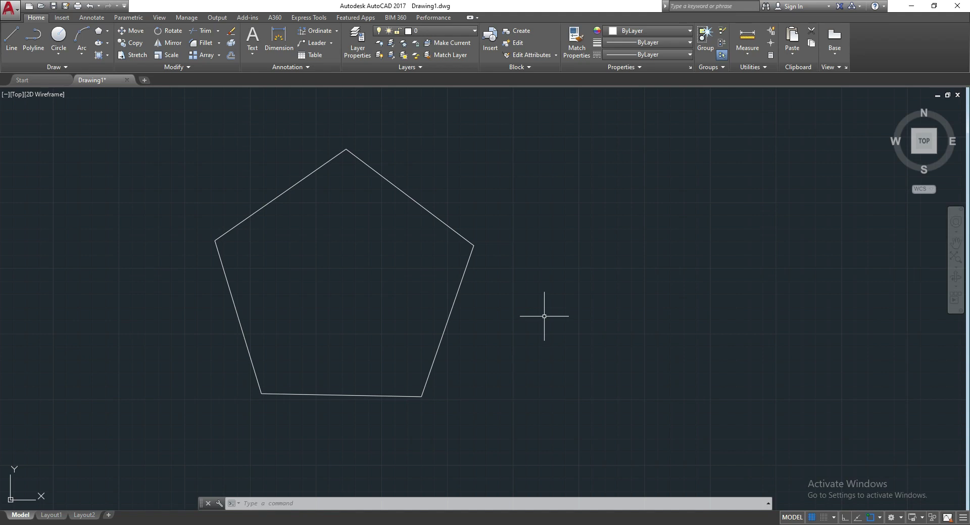
{"action": "scroll", "coordinate": [413, 334], "scroll_direction": "down", "scroll_amount": 2}
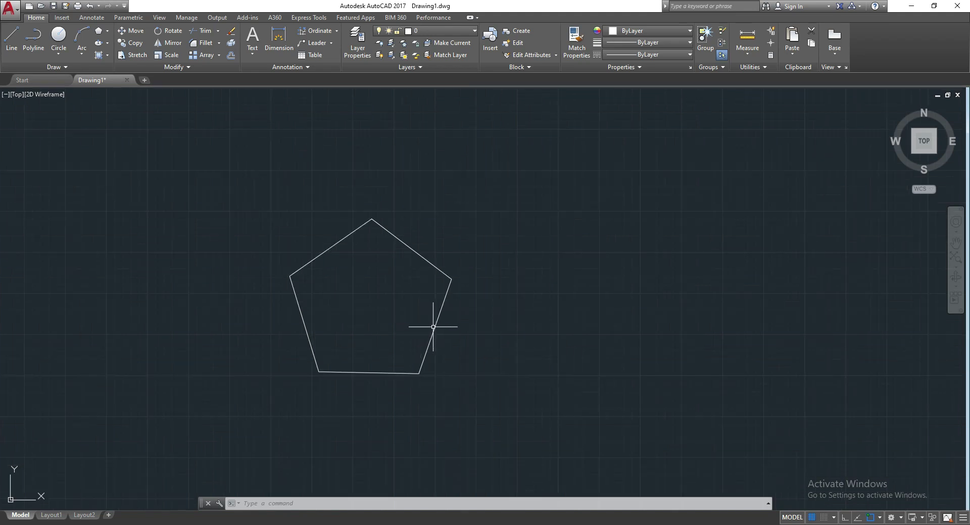
{"action": "left_click", "coordinate": [433, 327]}
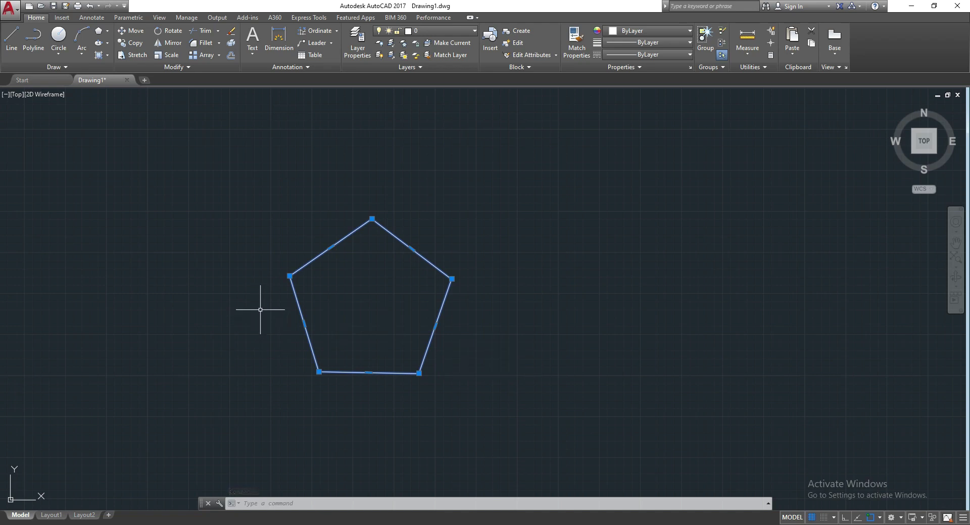
{"action": "type", "text": "B"}
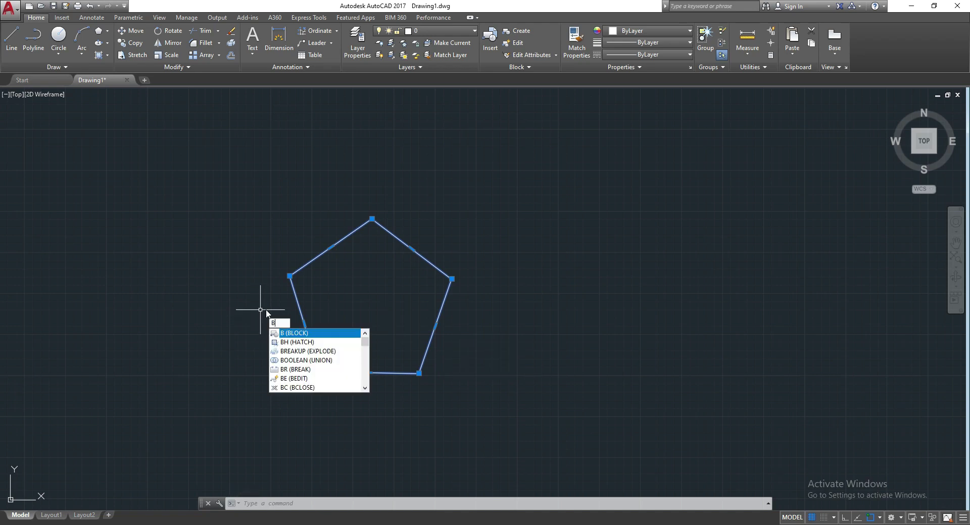
{"action": "left_click", "coordinate": [343, 284]}
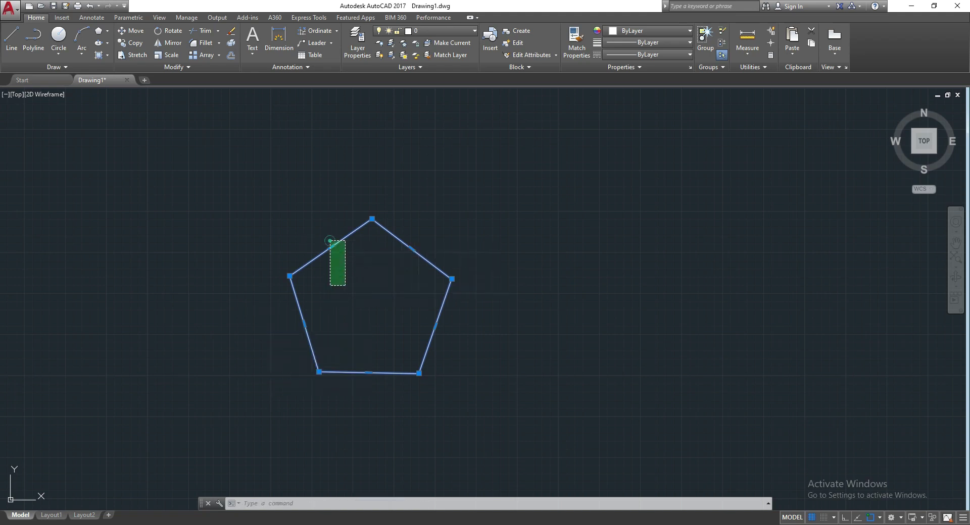
{"action": "key", "text": "Escape"}
{"action": "key", "text": "Escape"}
{"action": "key", "text": "Escape"}
{"action": "right_click", "coordinate": [329, 277]}
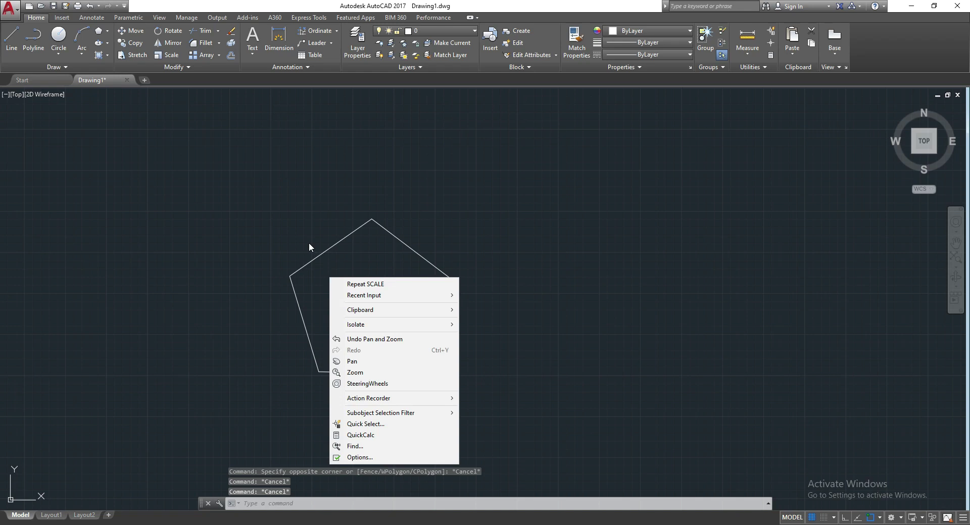
{"action": "left_click", "coordinate": [326, 279]}
{"action": "left_click", "coordinate": [296, 256]}
- Start a new block named b1 with its base point at the pentagon's top vertex
{"action": "right_click", "coordinate": [296, 256]}
{"action": "key", "text": "Escape"}
{"action": "key", "text": "Escape"}
{"action": "key", "text": "Escape"}
{"action": "type", "text": "b"}
{"action": "key", "text": "Return"}
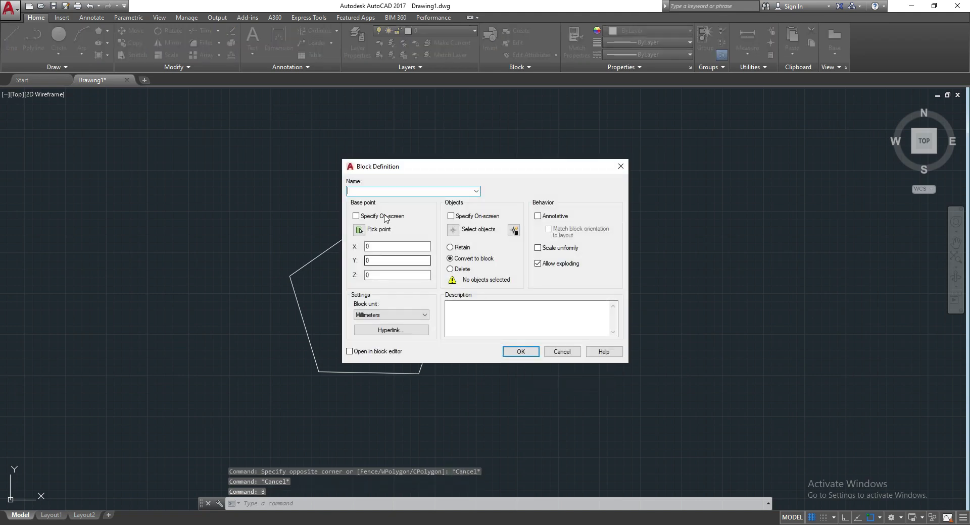
{"action": "type", "text": "b1"}
{"action": "left_click", "coordinate": [359, 230]}
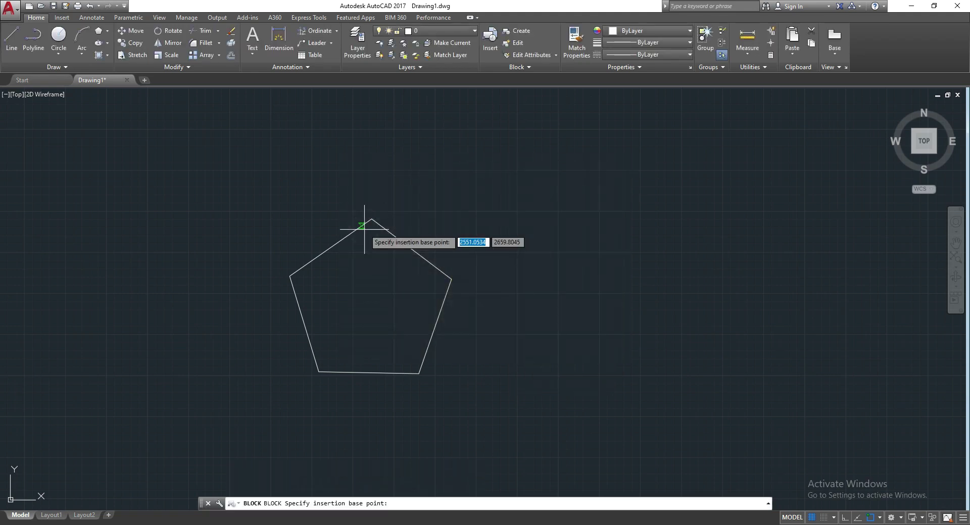
{"action": "left_click", "coordinate": [363, 226]}
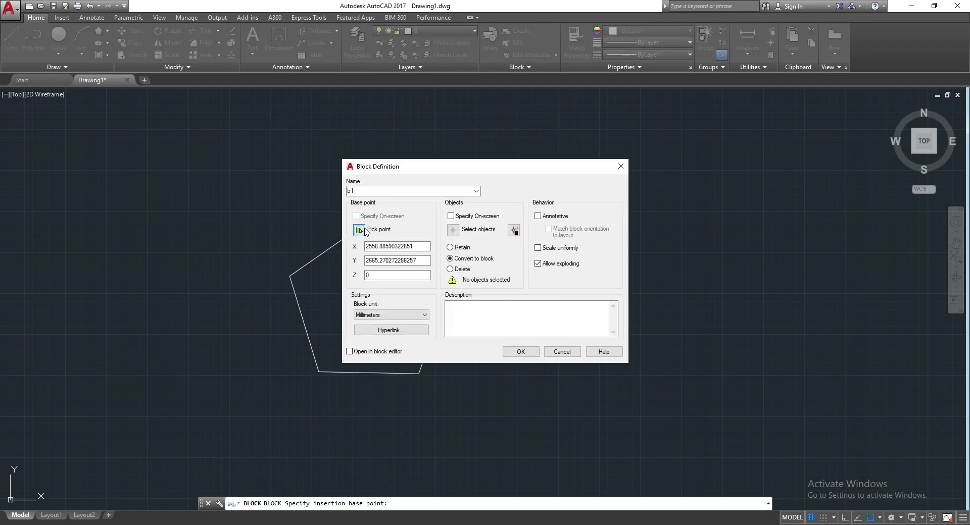
- Window-select the pentagon as the block's objects and create block b1, converting it in place
{"action": "left_click", "coordinate": [454, 231]}
{"action": "left_click", "coordinate": [249, 190]}
{"action": "left_click", "coordinate": [519, 407]}
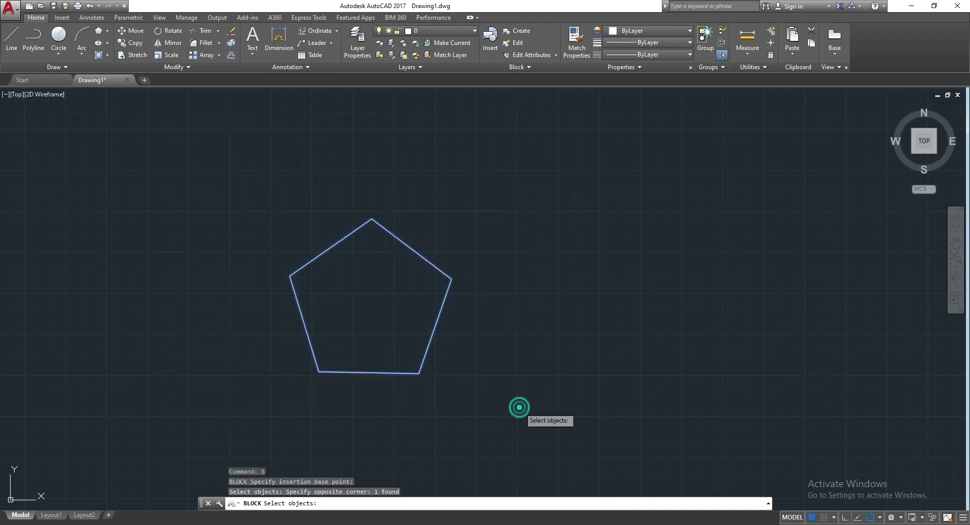
{"action": "right_click", "coordinate": [519, 407]}
{"action": "left_click", "coordinate": [520, 353]}
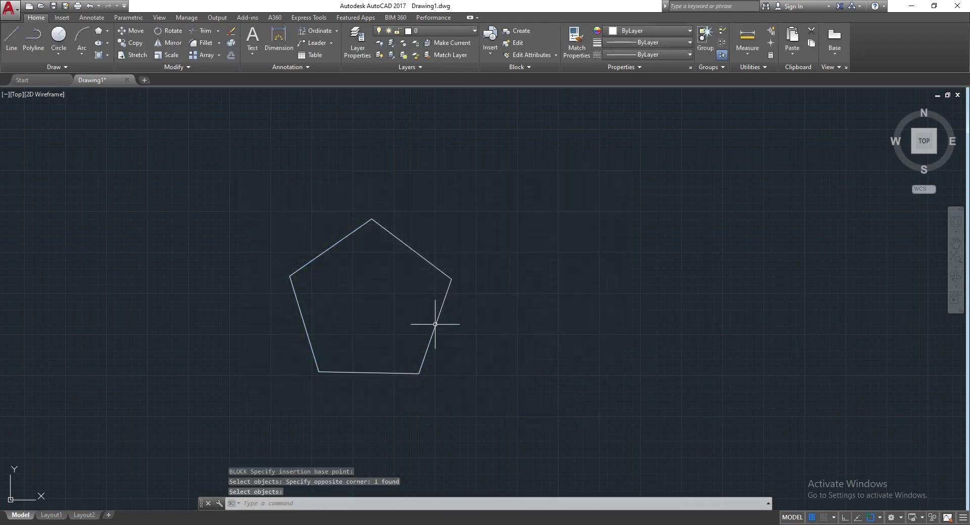
{"action": "left_click", "coordinate": [435, 324]}
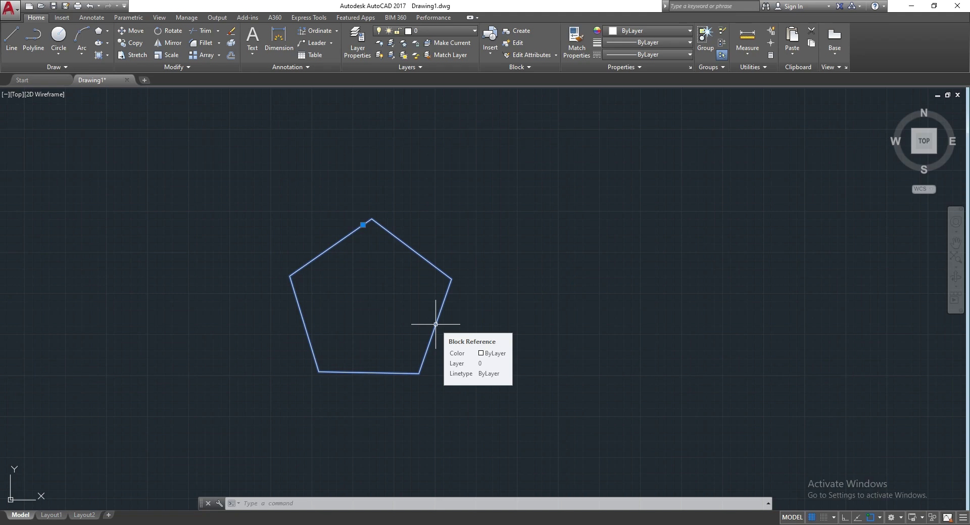
- Show the Properties palette for the selected b1 block reference
{"action": "right_click", "coordinate": [435, 325]}
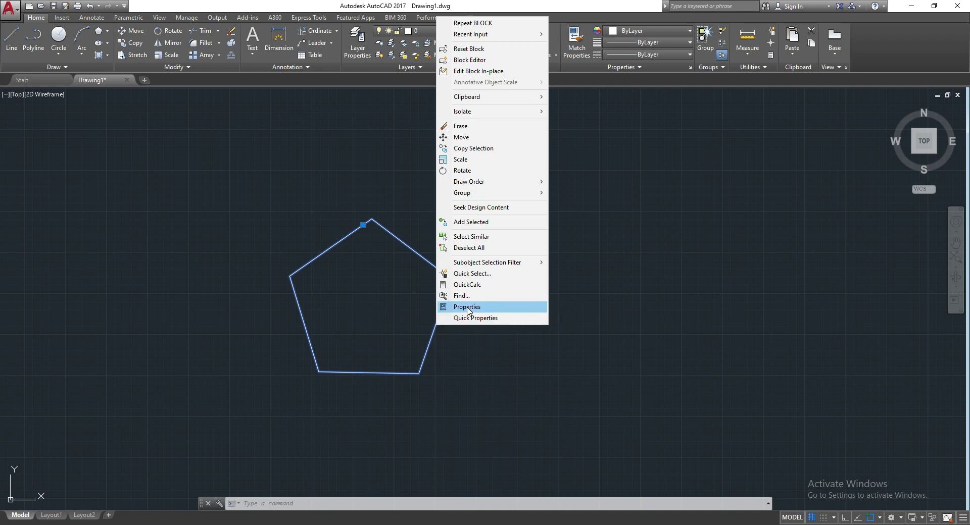
{"action": "left_click", "coordinate": [467, 308]}
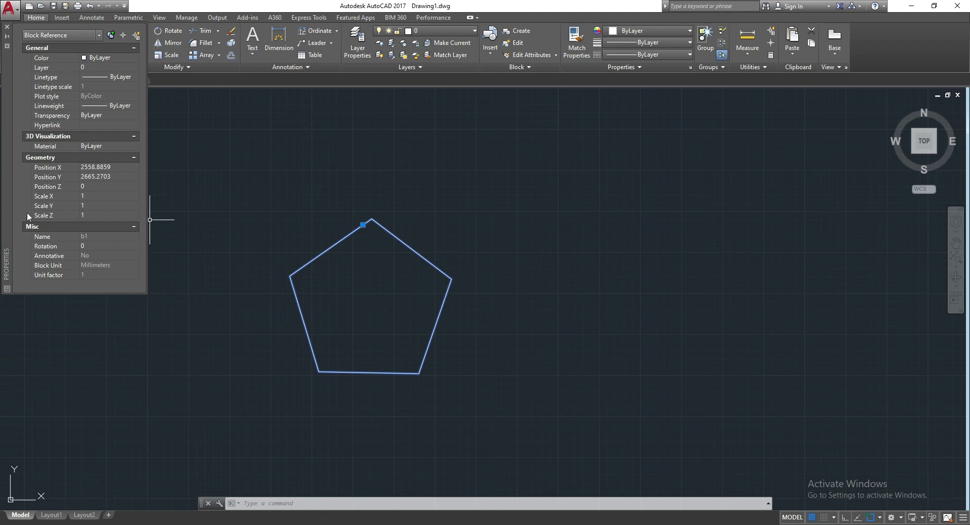
- Set block b1's Scale X to 1.5 and Scale Y to 2.5 in the Properties palette
{"action": "left_click", "coordinate": [87, 196]}
{"action": "type", "text": "1.5"}
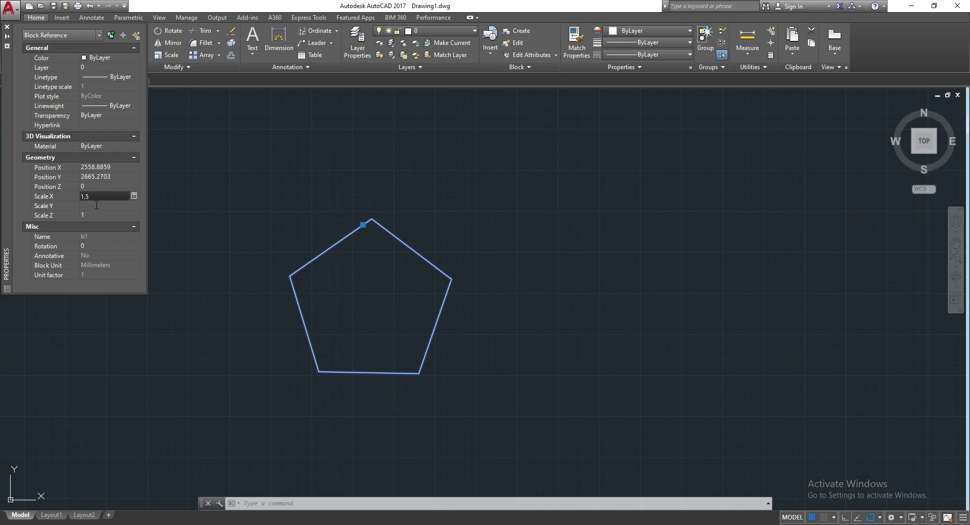
{"action": "key", "text": "Tab"}
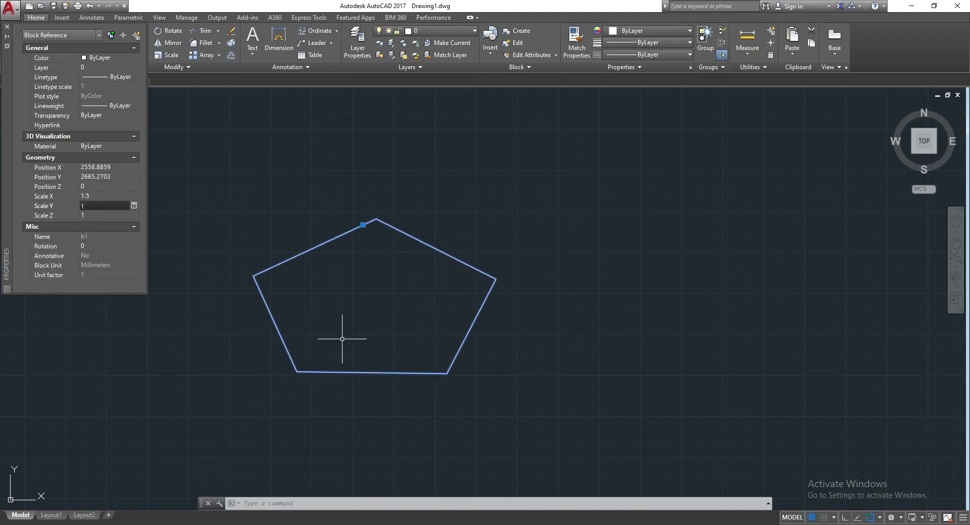
{"action": "left_click", "coordinate": [98, 209]}
{"action": "type", "text": "2"}
{"action": "key", "text": "BackSpace"}
{"action": "key", "text": "BackSpace"}
{"action": "type", "text": "2.5"}
{"action": "key", "text": "Tab"}
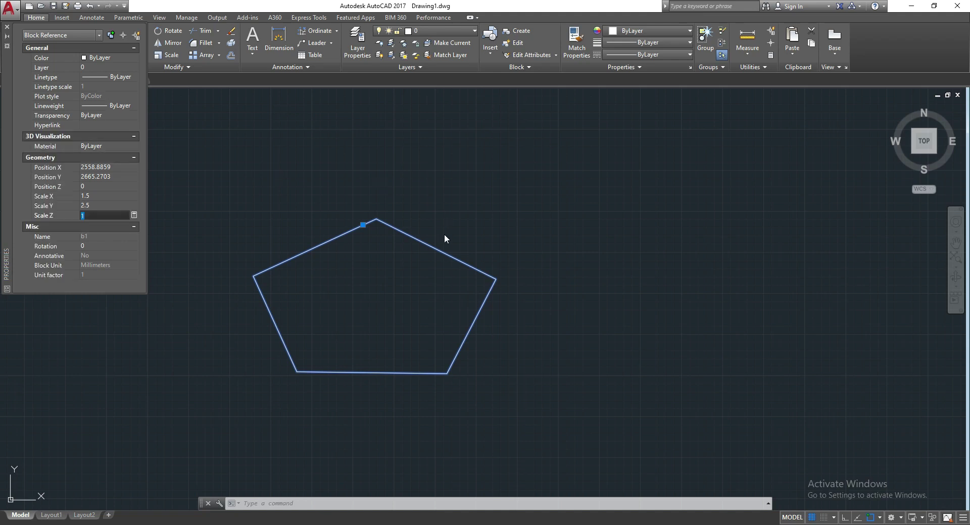
{"action": "scroll", "coordinate": [383, 300], "scroll_direction": "down", "scroll_amount": 4}
{"action": "scroll", "coordinate": [380, 417], "scroll_direction": "up", "scroll_amount": 2}
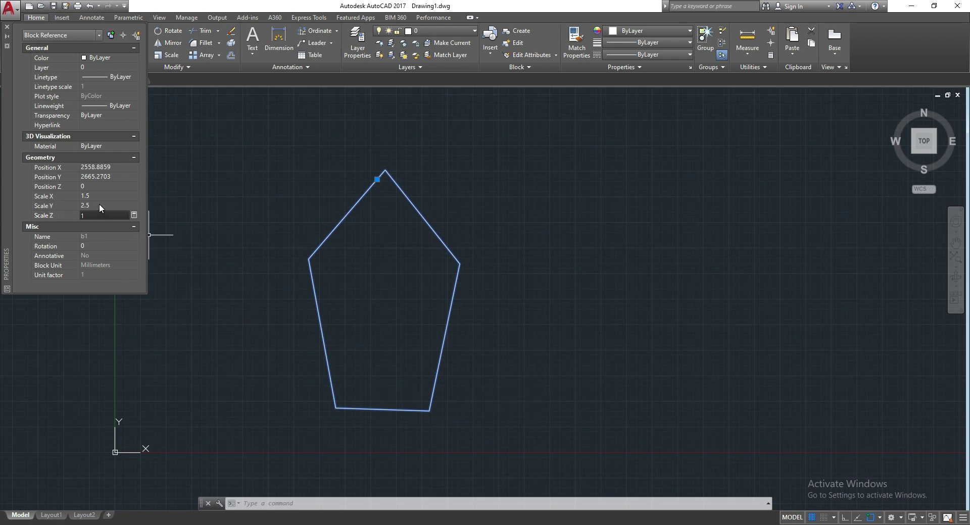
- Change block b1's Scale X to 0.5, leaving Scale Y at 2.5
{"action": "left_click", "coordinate": [102, 196]}
{"action": "type", "text": "1.02"}
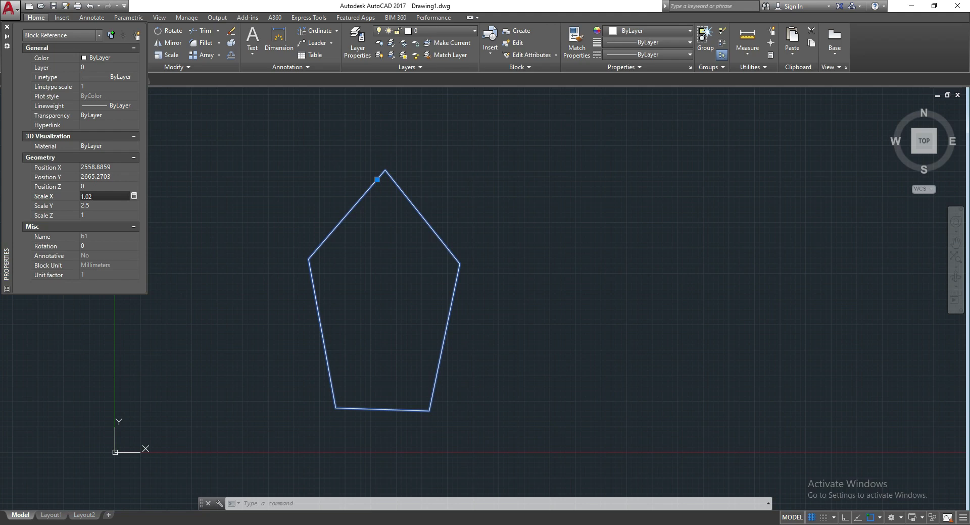
{"action": "double_click", "coordinate": [110, 193]}
{"action": "type", "text": "0.5"}
{"action": "key", "text": "Tab"}
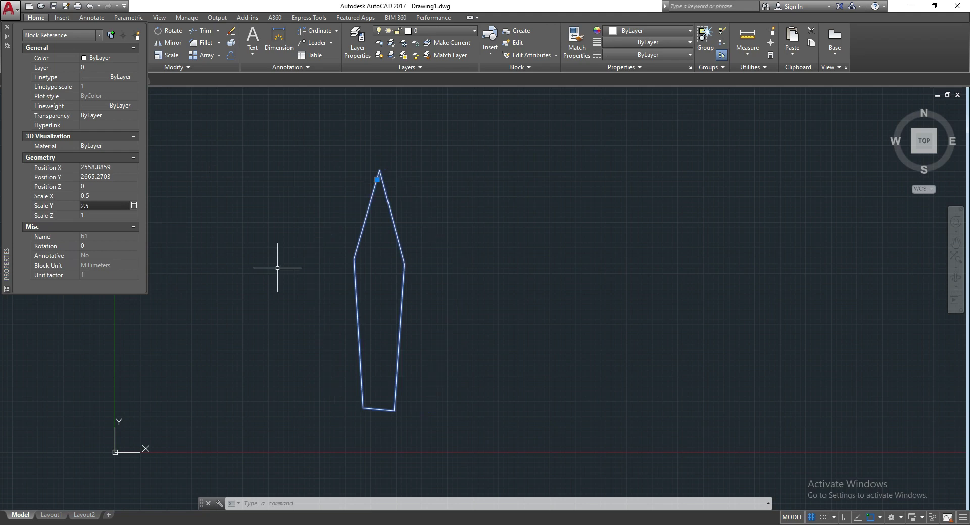